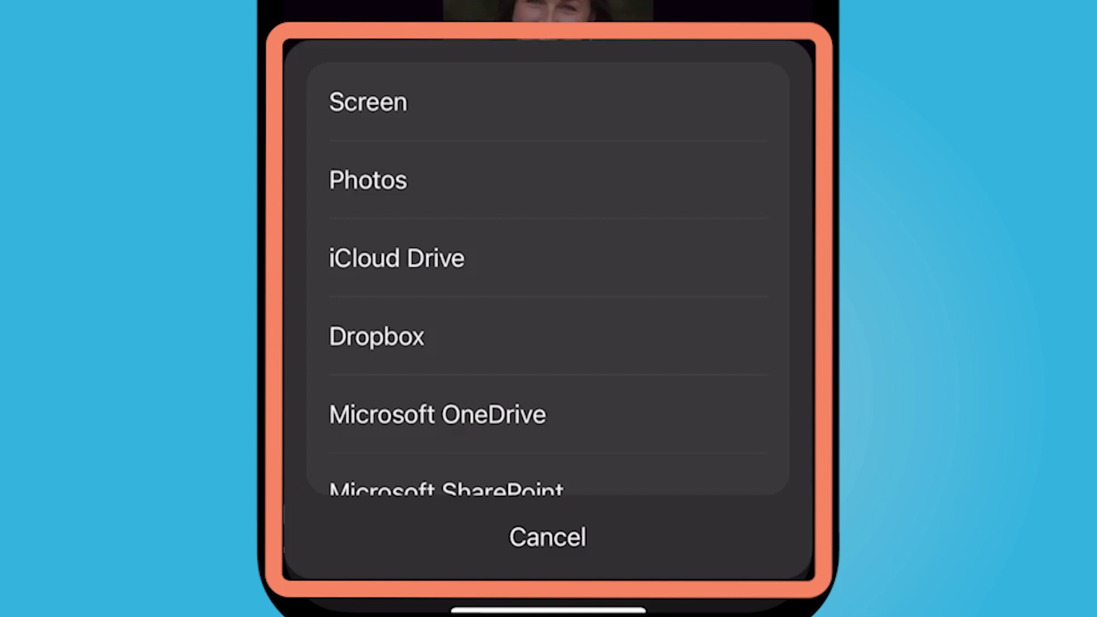
scroll(548, 274, "down", 3)
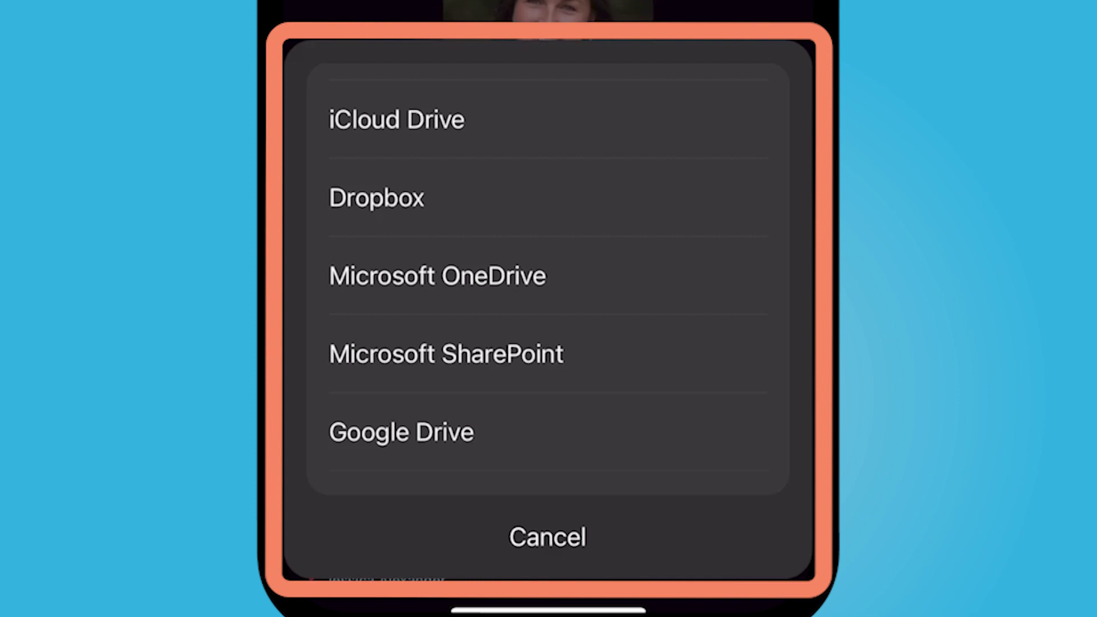
scroll(548, 274, "down", 3)
scroll(549, 275, "up", 5)
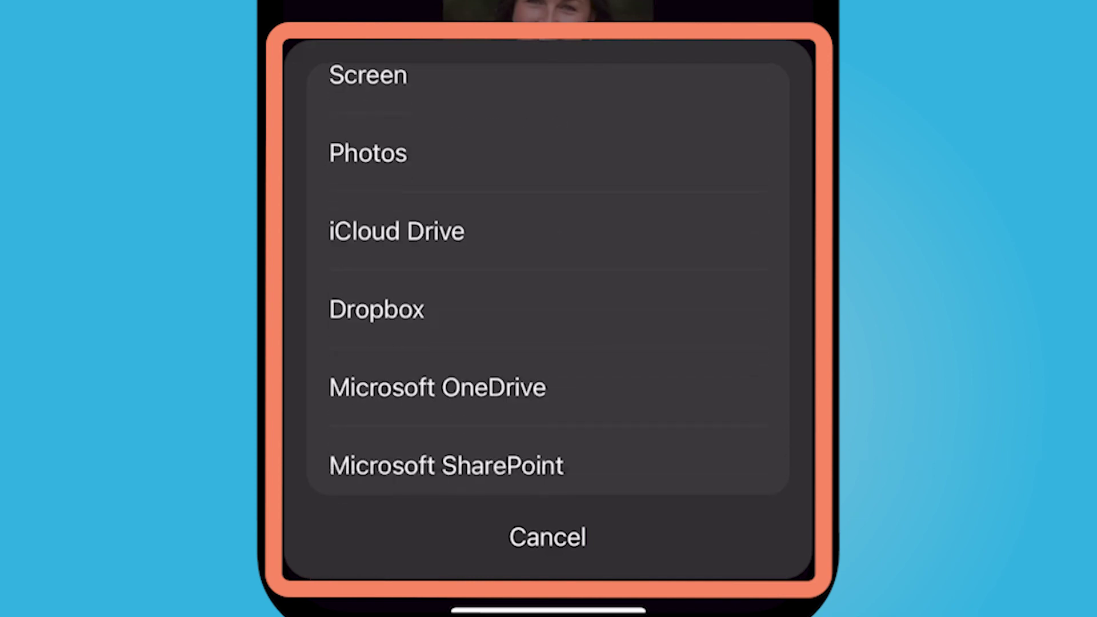
scroll(549, 274, "down", 2)
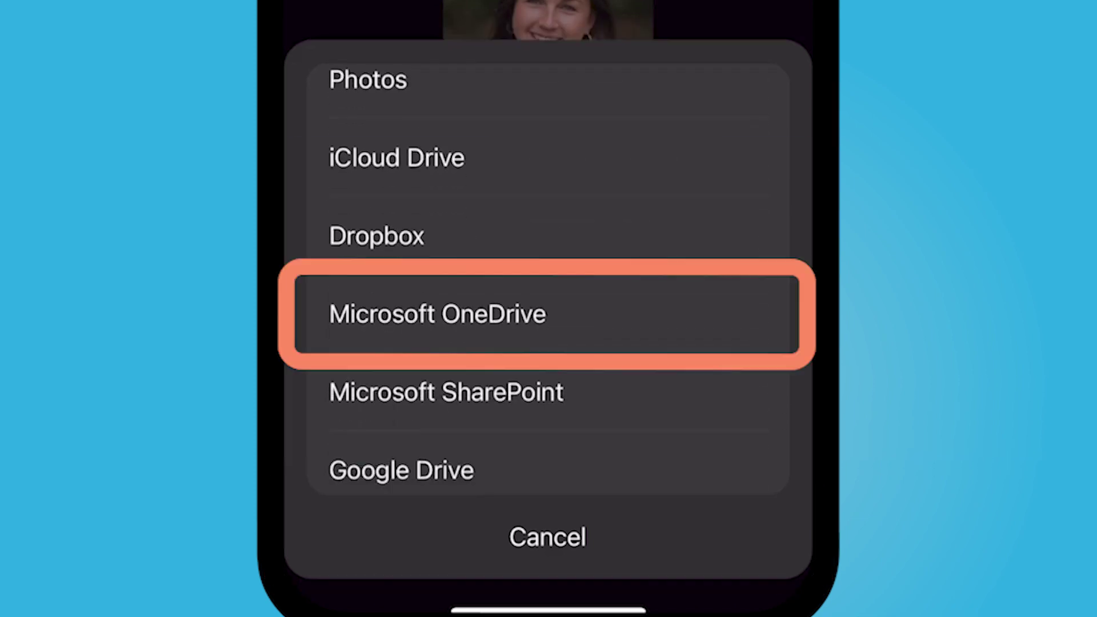